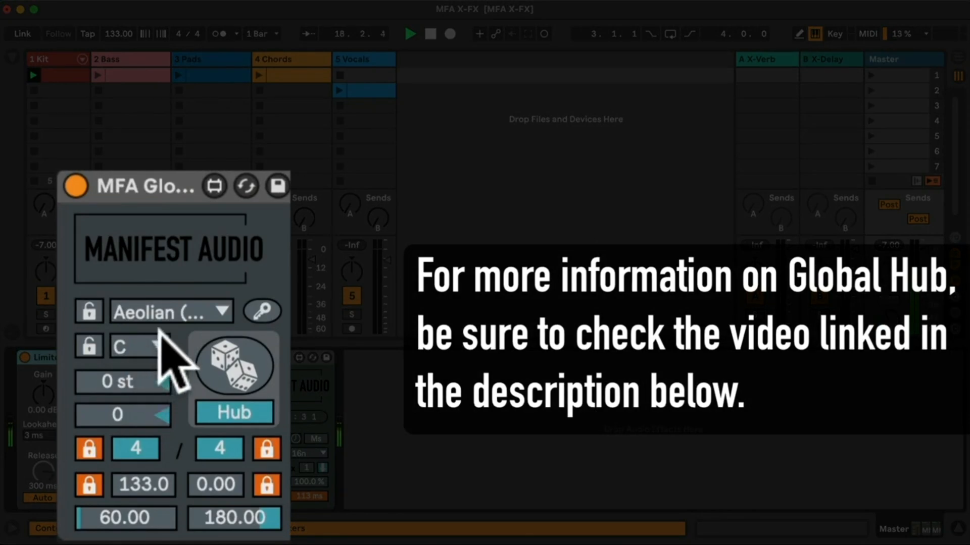
- Check the scale and root note choices in the Global Hub and show the device chain of the 1 Kit track
left_click(176, 310)
left_click(178, 311)
left_click(144, 346)
left_click(143, 343)
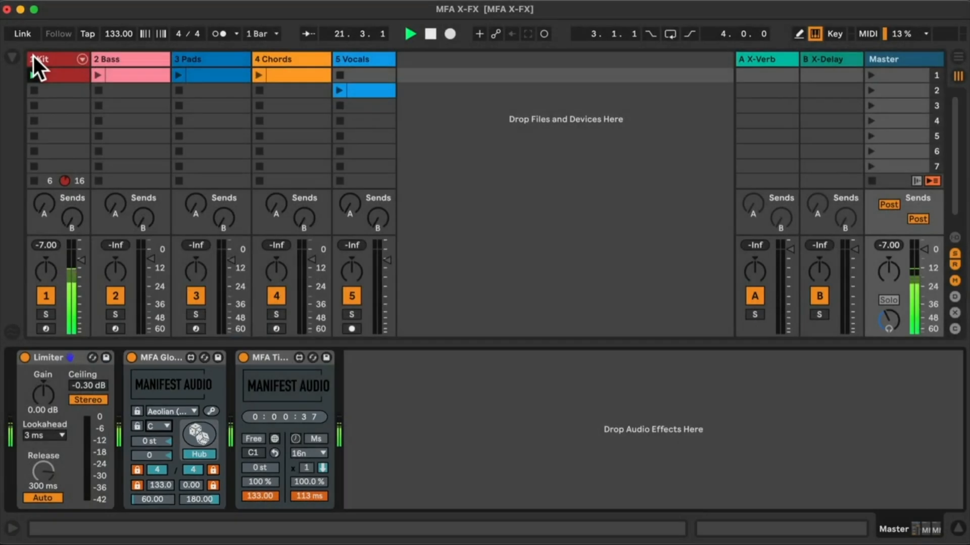
left_click(33, 55)
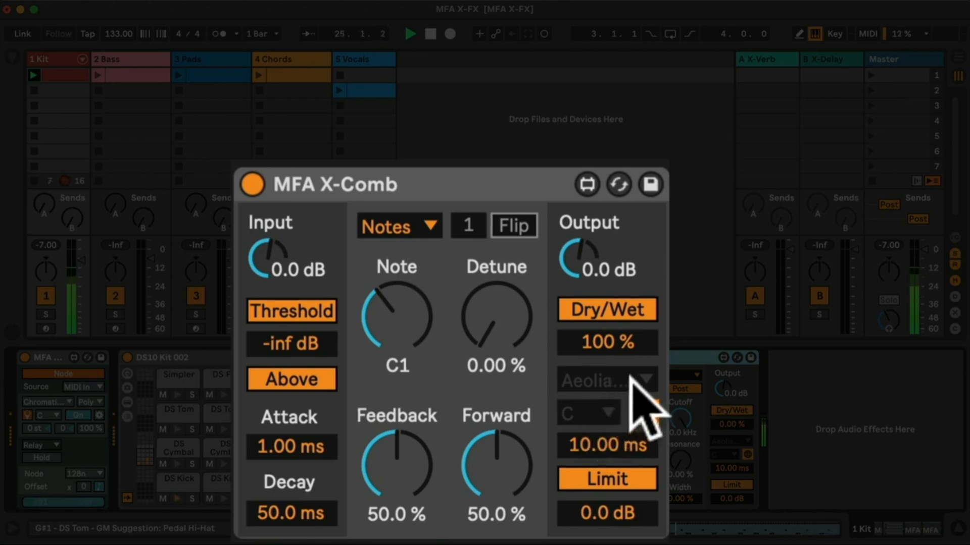
- Try X-Comb's local scale setting with Dorian, and return the device to the global scale
left_click(645, 413)
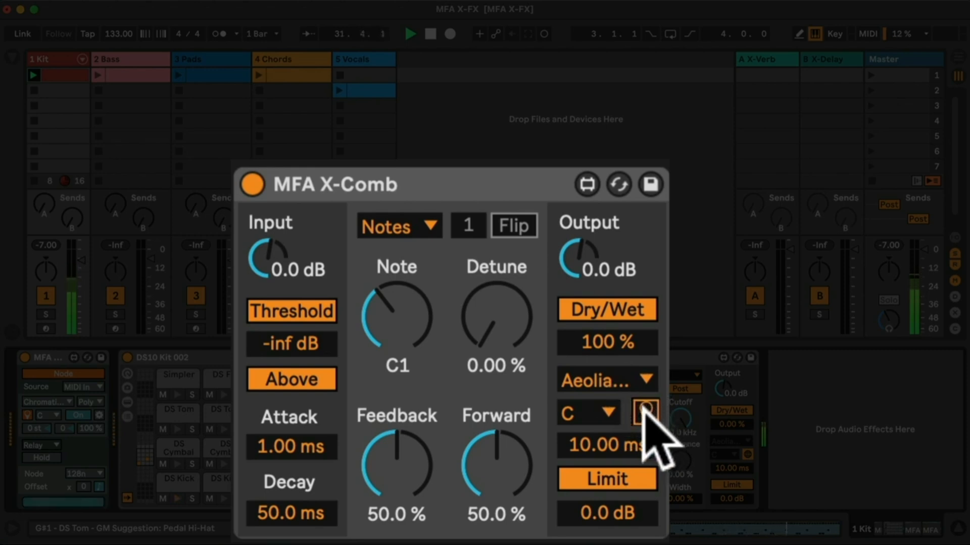
left_click(626, 378)
left_click(613, 407)
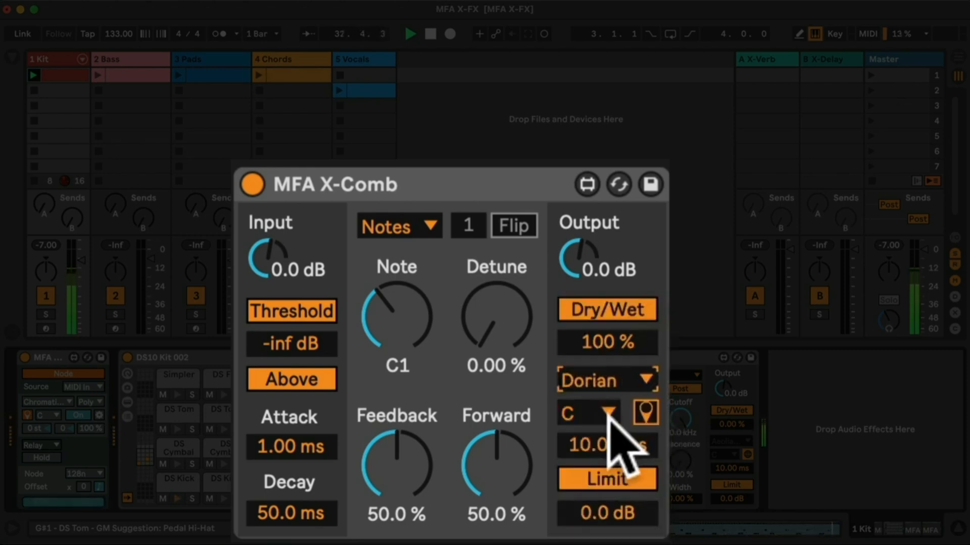
left_click(646, 412)
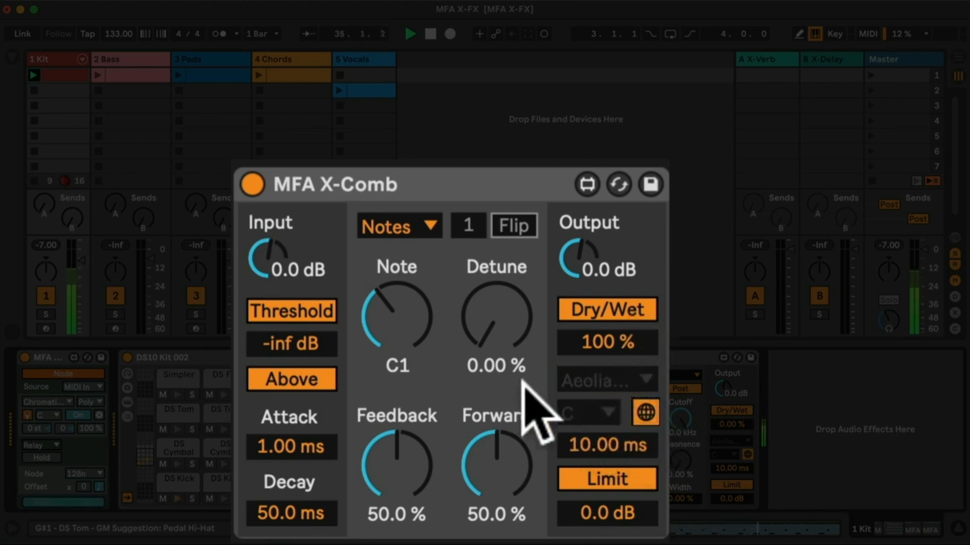
- Step the X-Comb Note up through the scale to G1
left_click(390, 300)
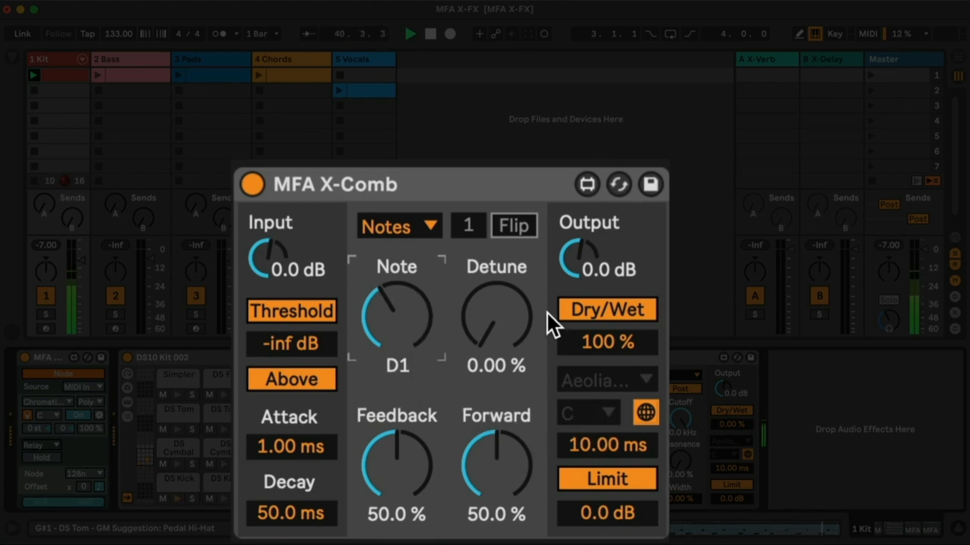
key("Up")
key("Up")
key("Up")
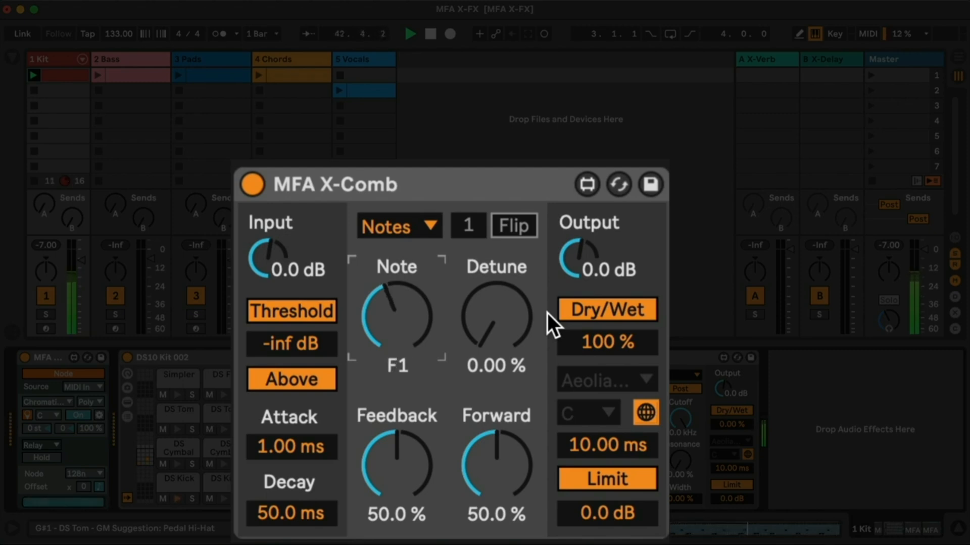
key("Up")
key("Up")
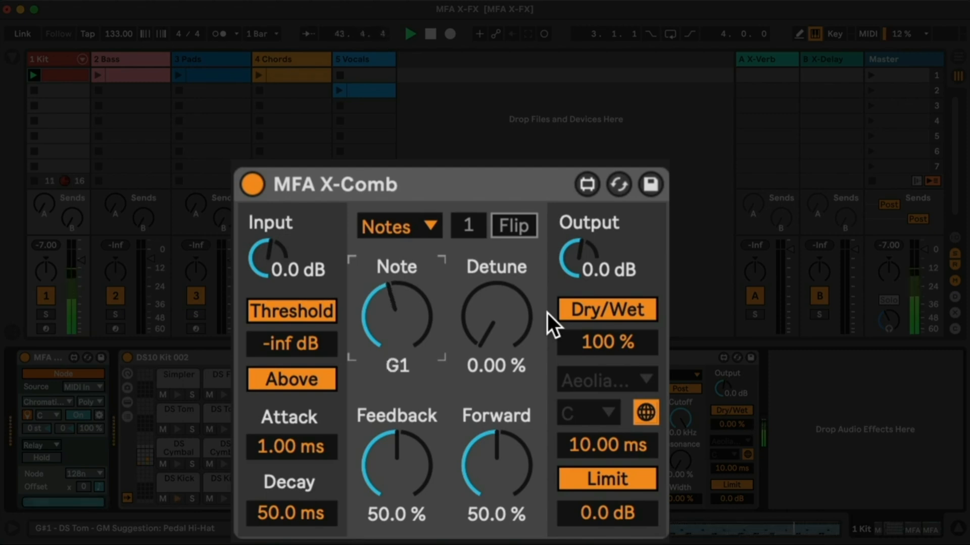
- Step the X-Comb Note back down through the scale to C1
key("Down")
key("Down")
key("Down")
key("Down")
key("Down")
key("Down")
key("Down")
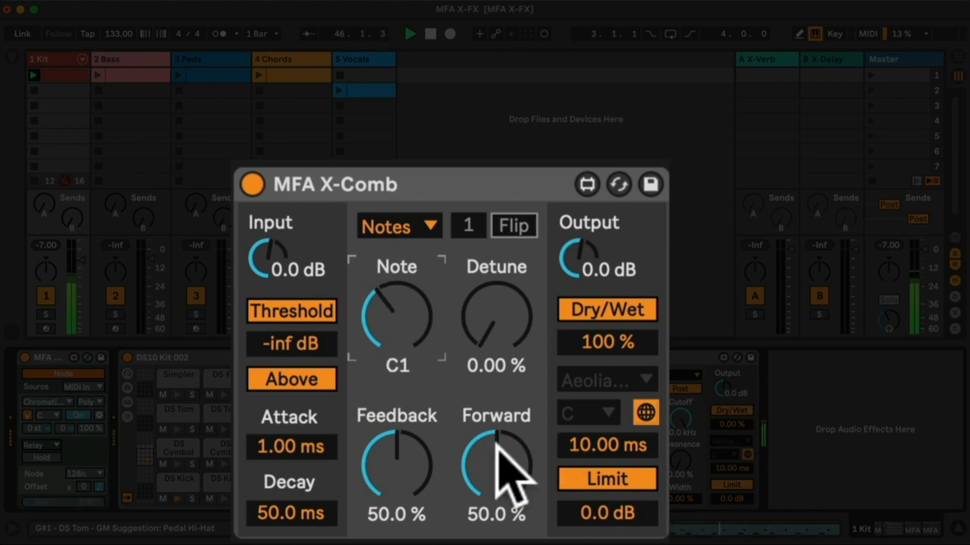
- Raise the comb filter's Feedback to 81.5 % and its Forward amount to 76.0 %
left_click_drag(379, 469, 401, 459)
left_click_drag(497, 470, 496, 444)
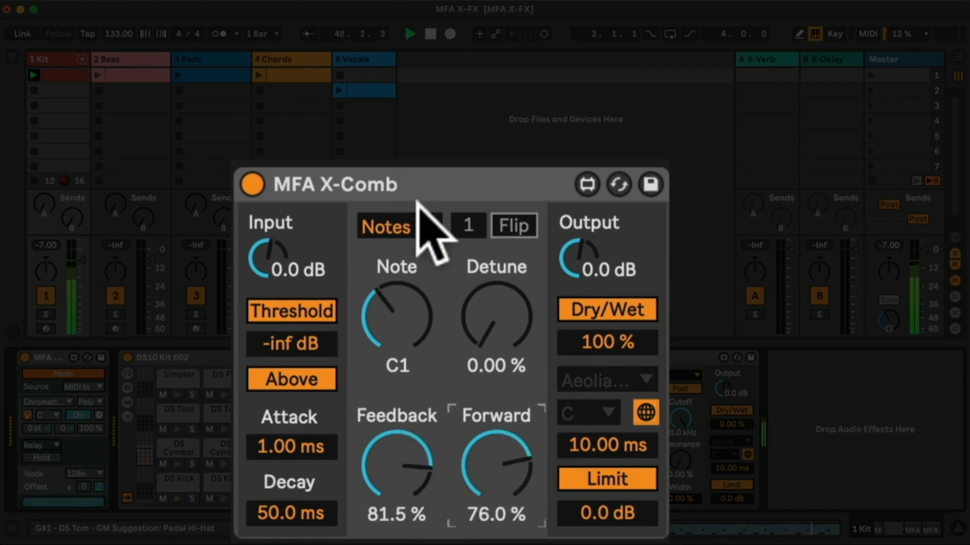
- Lower the comb filter's Note to C-1, including a trial sweep up to G#-1 and back
left_click_drag(386, 309, 386, 338)
mouse_move(411, 293)
left_mouse_down()
mouse_move(411, 280)
mouse_move(411, 296)
left_mouse_up()
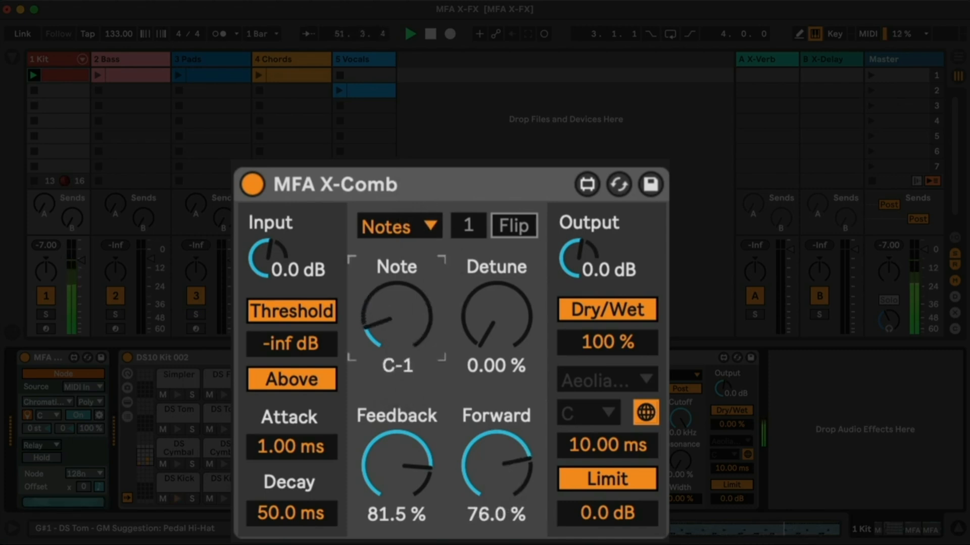
left_click(591, 445)
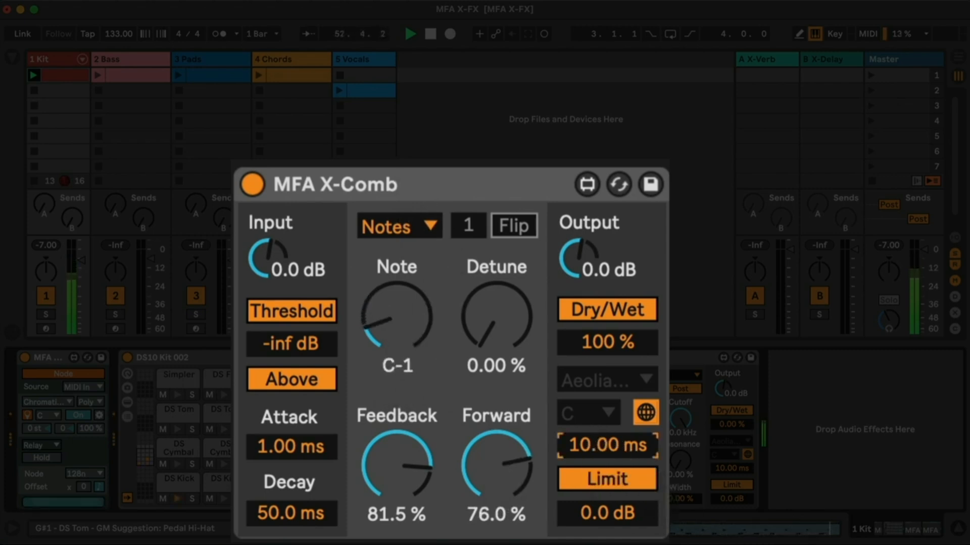
left_click_drag(590, 441, 590, 434)
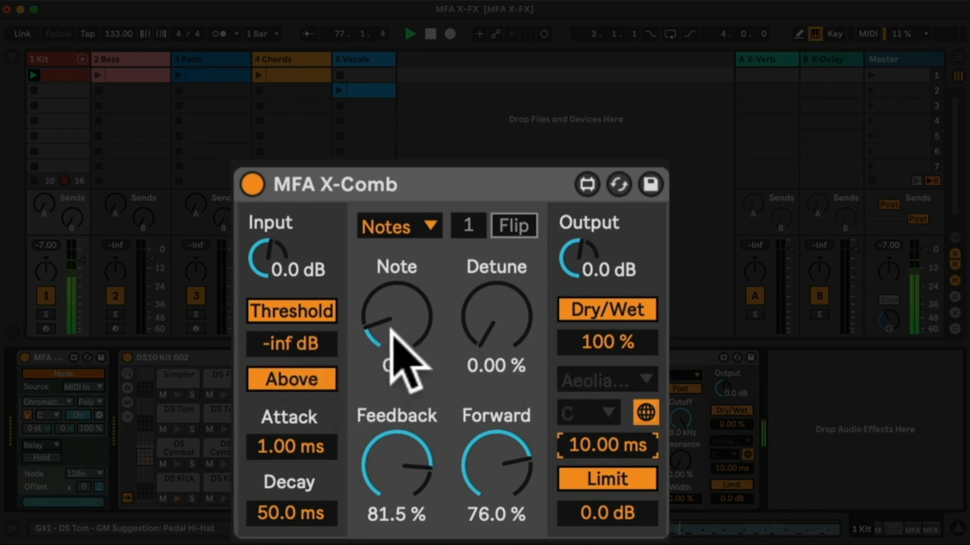
left_click_drag(391, 330, 391, 309)
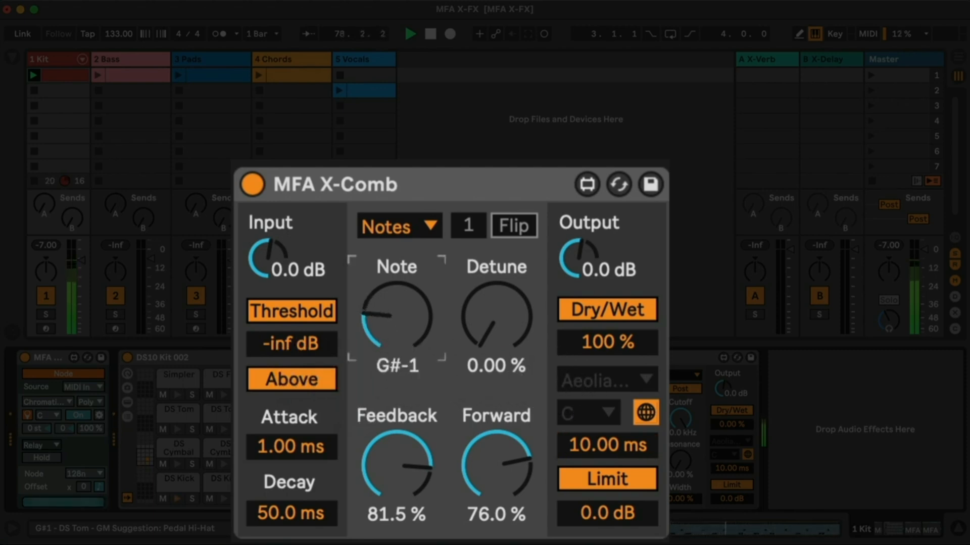
left_click_drag(390, 323, 391, 331)
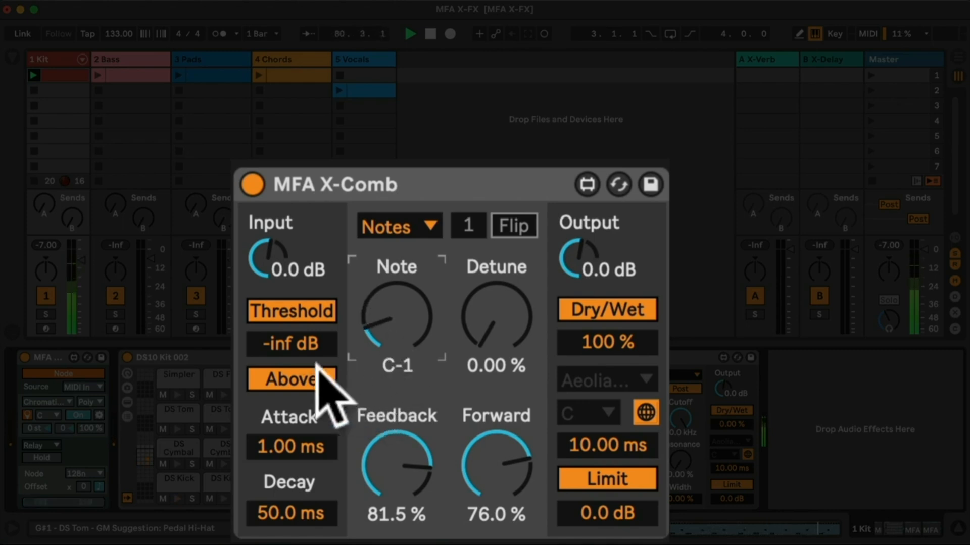
- Set the Threshold to -18 dB and sweep the Dry/Wet mix, ending at 100 %
left_click(302, 343)
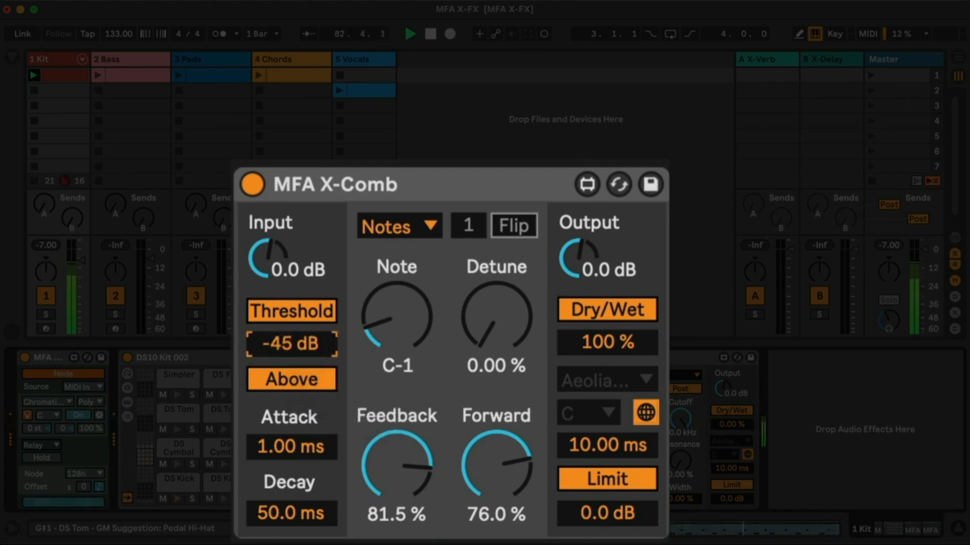
left_click_drag(305, 337, 300, 330)
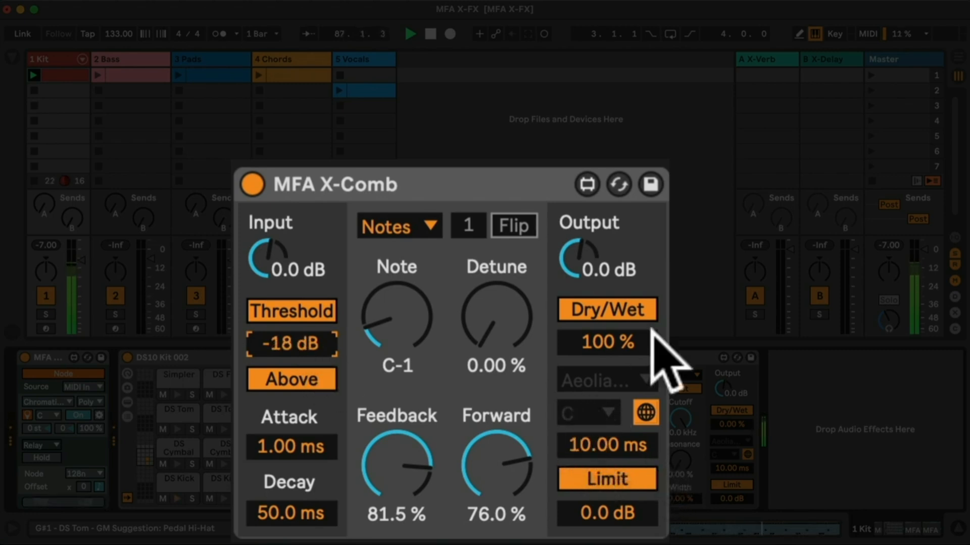
left_click_drag(631, 337, 632, 345)
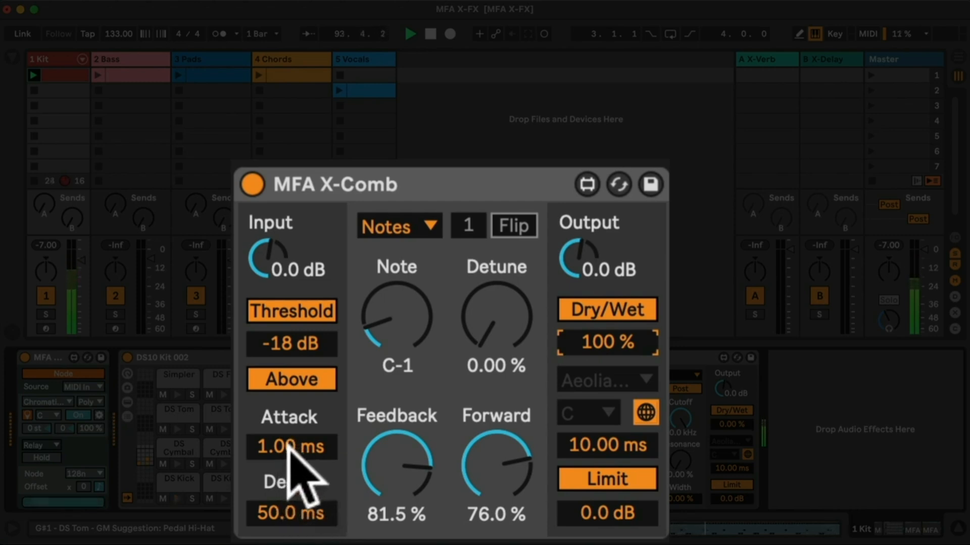
- Lower the Feedback to 65.7 % and set the Decay to 46.9 ms after trying shorter decay times
left_click_drag(296, 511, 296, 540)
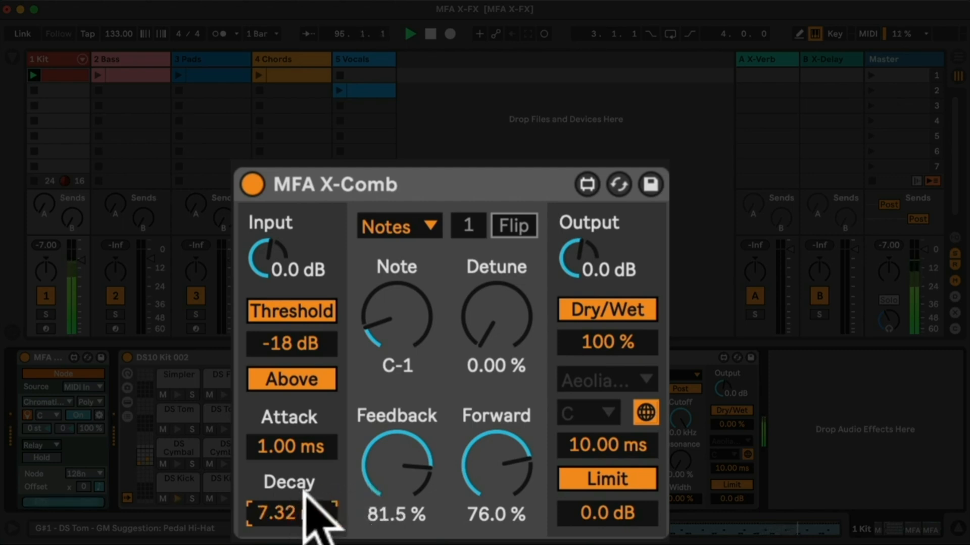
left_click_drag(388, 453, 388, 496)
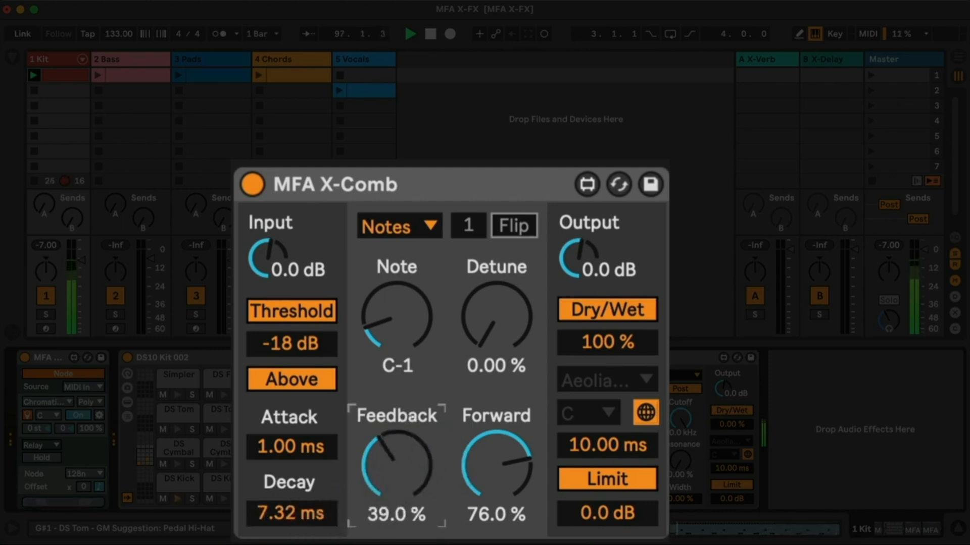
left_click_drag(411, 465, 412, 445)
left_click_drag(308, 513, 308, 505)
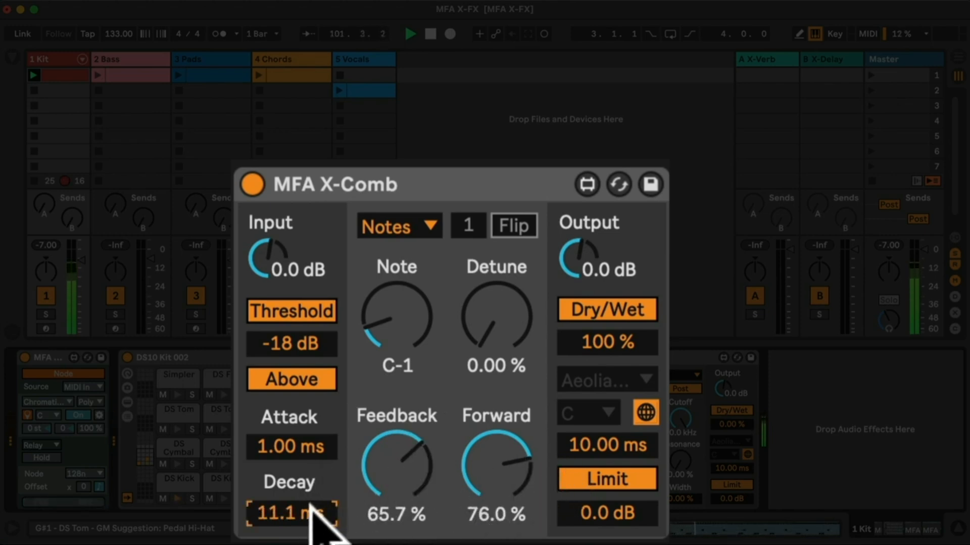
left_click_drag(310, 503, 309, 503)
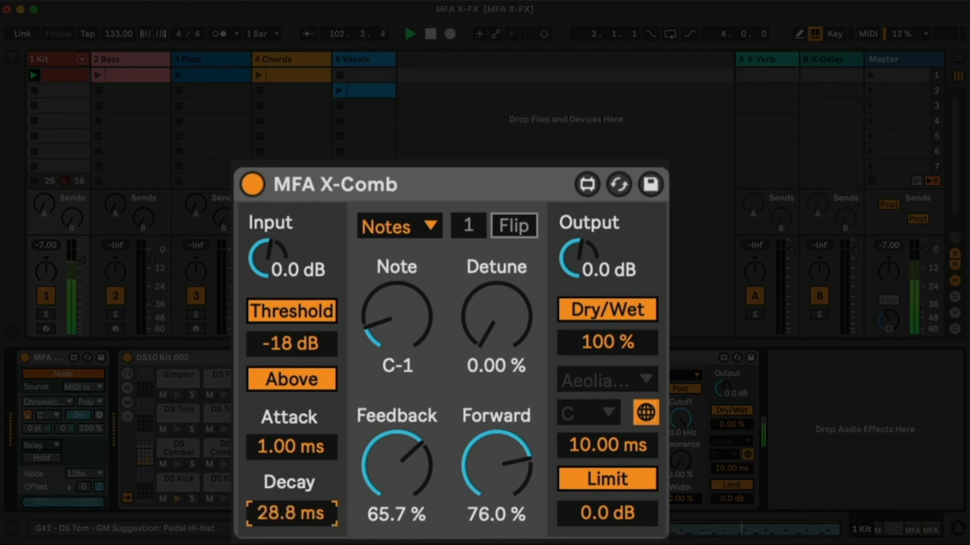
left_click_drag(309, 503, 309, 510)
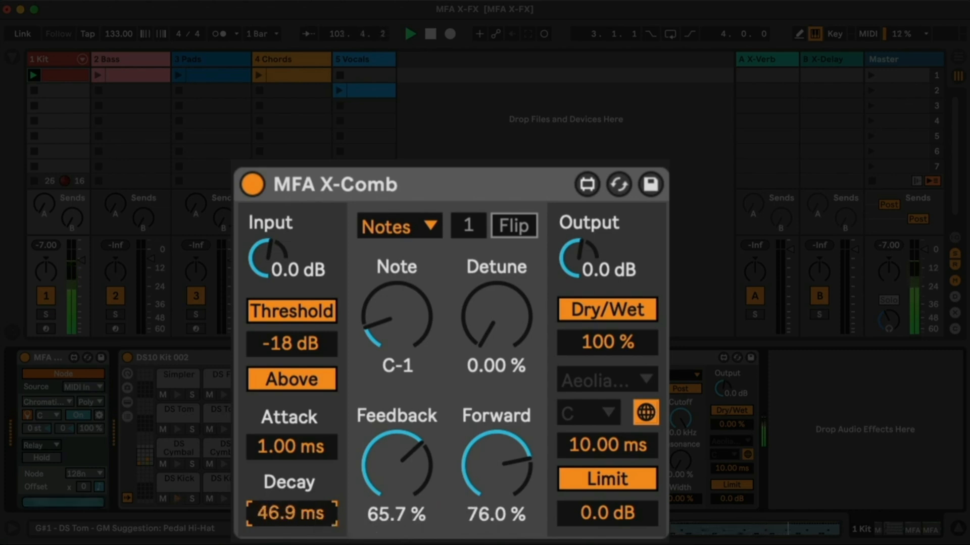
- Try a longer Attack, reduce it to 0.00 ms, and set the Decay to 41.1 ms
left_click_drag(293, 455, 292, 449)
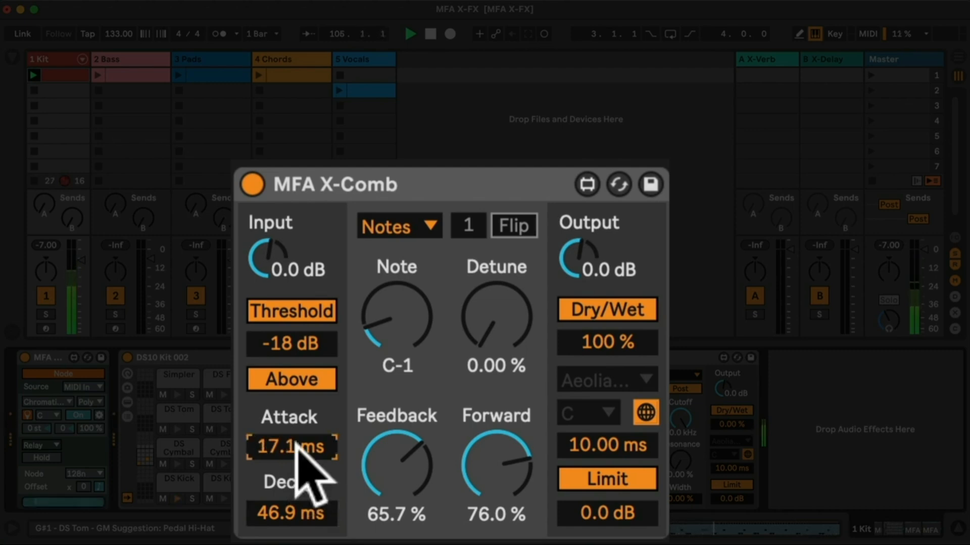
left_click_drag(313, 455, 313, 467)
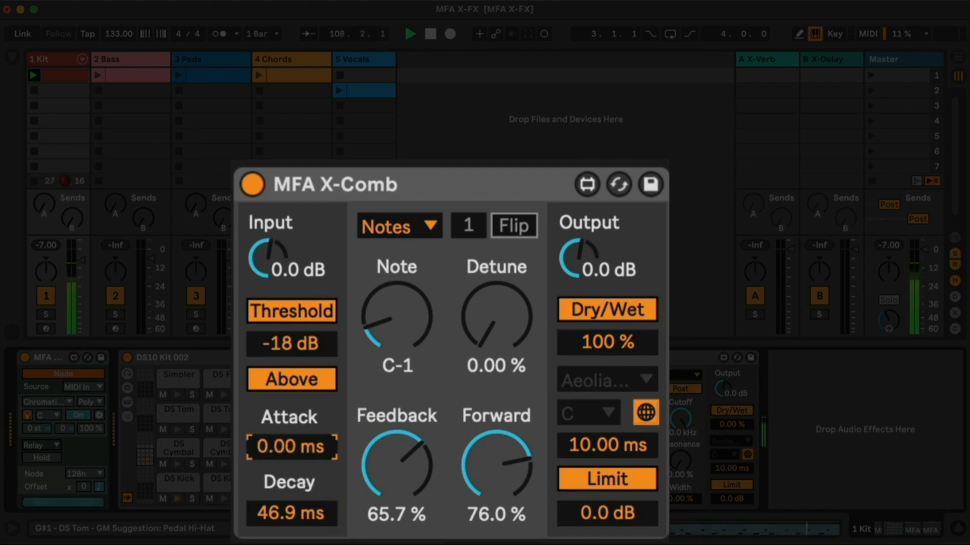
left_click_drag(283, 507, 283, 513)
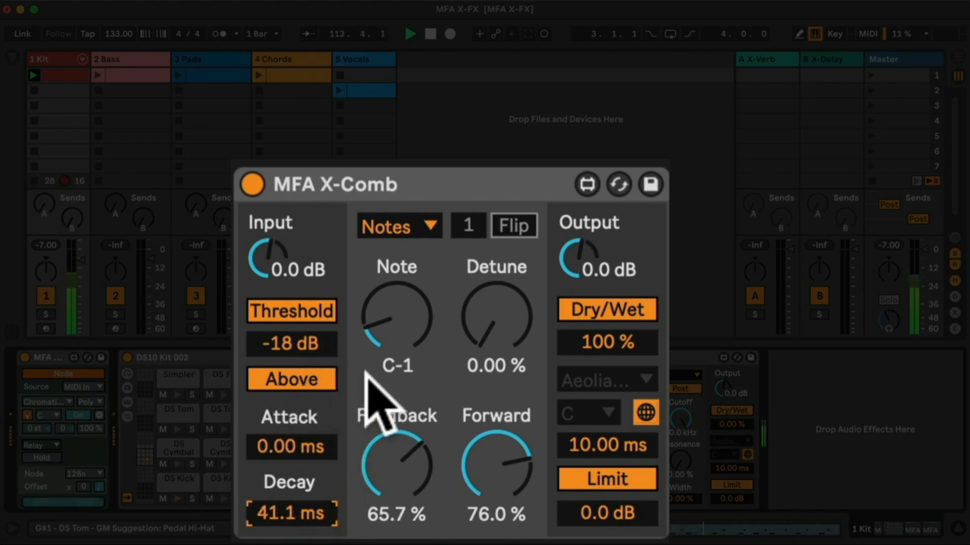
- Try processing Below the threshold with Dry/Wet at 52.0 %, and return to Above with Dry/Wet at 100 %
left_click(313, 381)
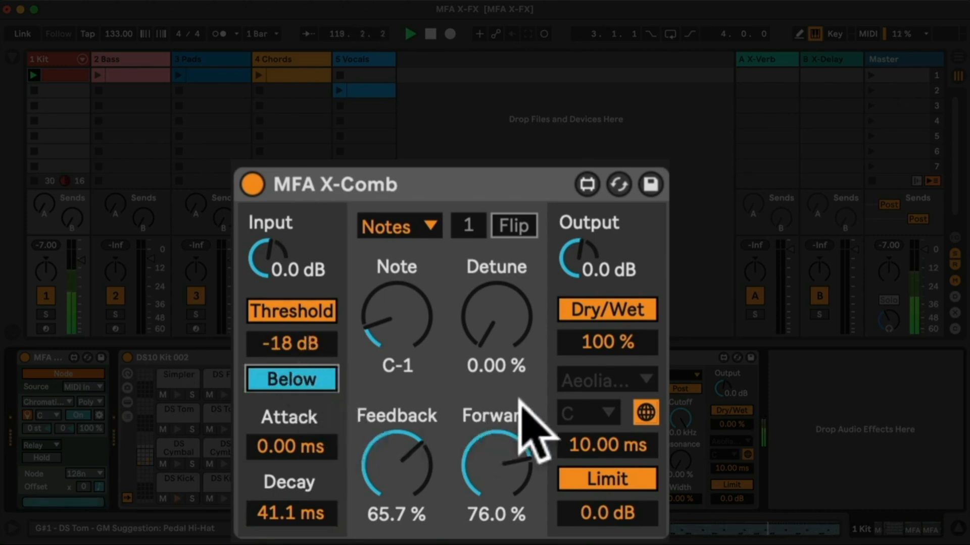
left_click(619, 340)
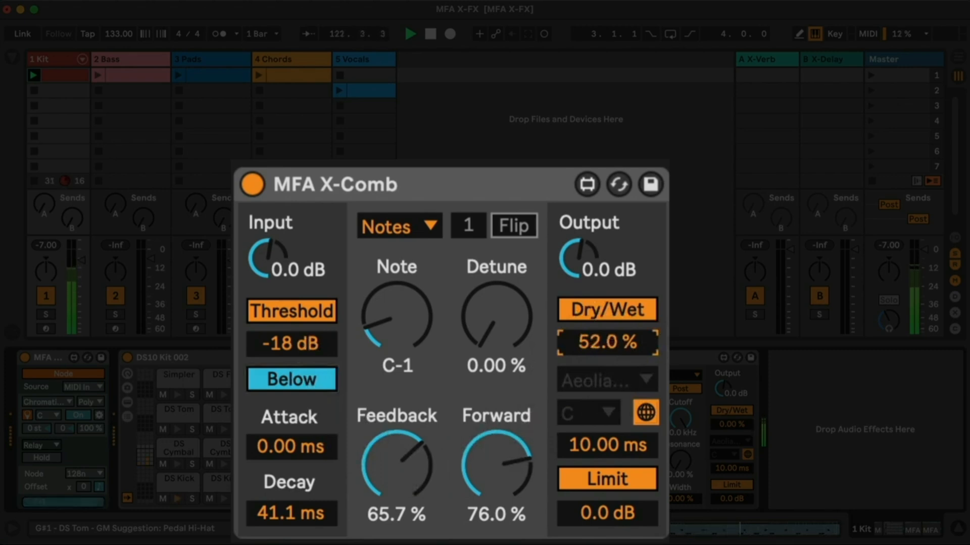
left_click_drag(613, 347, 620, 303)
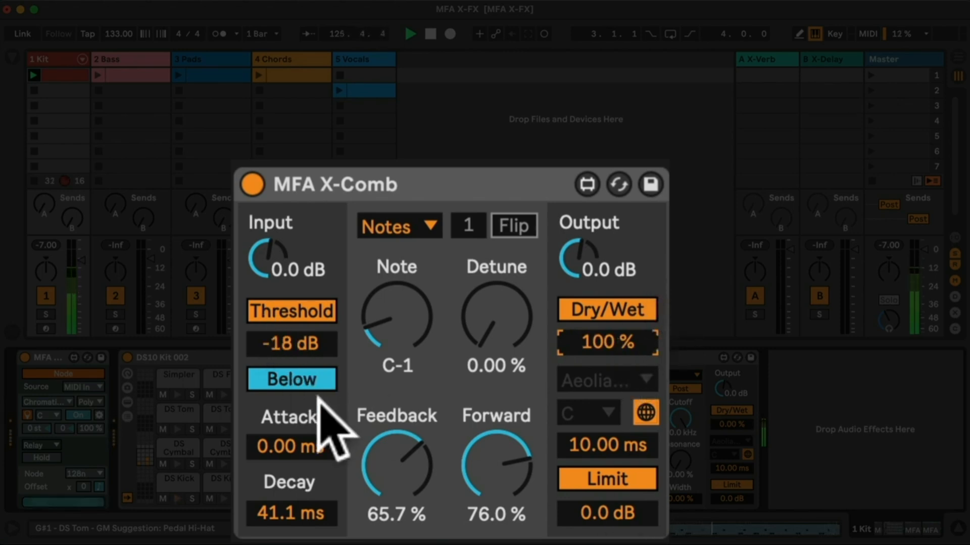
left_click(299, 380)
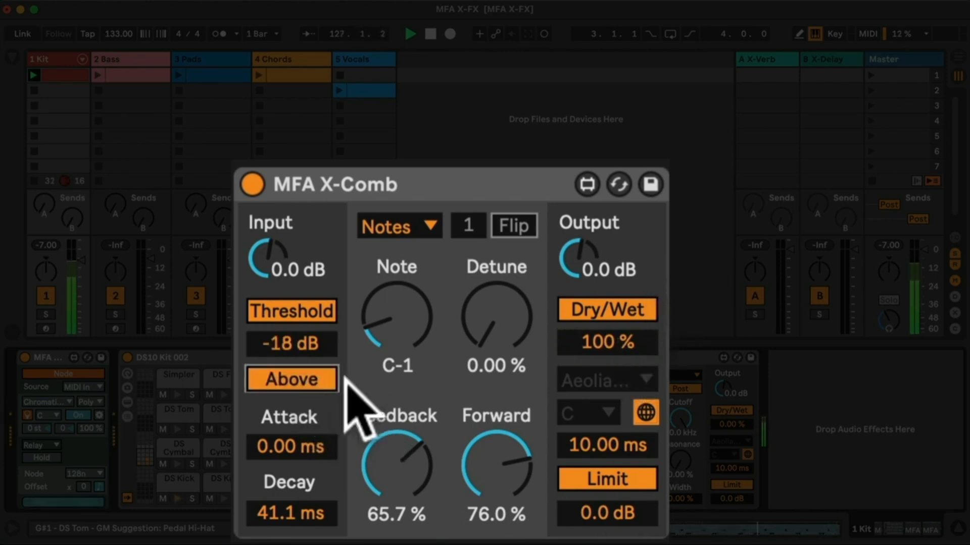
- Switch X-Comb to Crossover mode and try it Above 600 Hz and Below 532 Hz
left_click(302, 309)
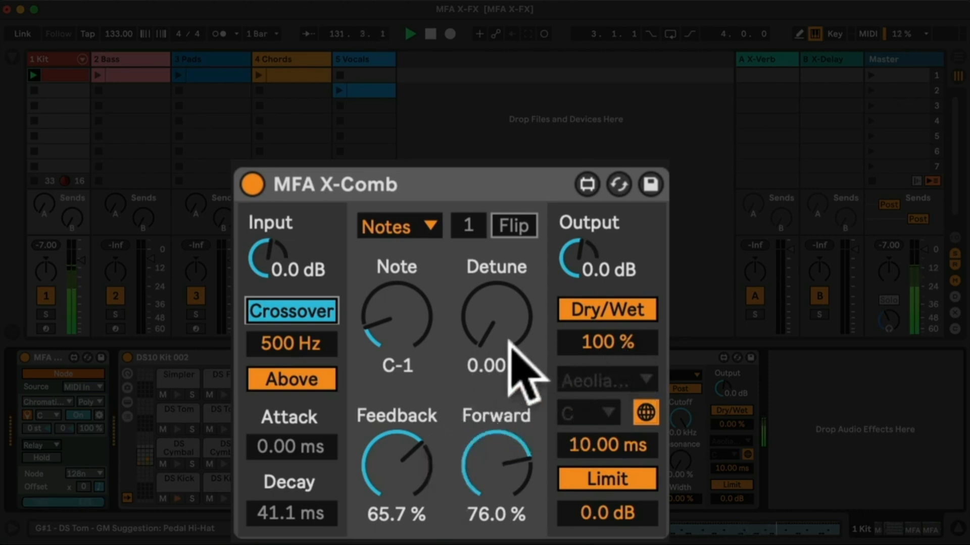
left_click_drag(294, 341, 294, 328)
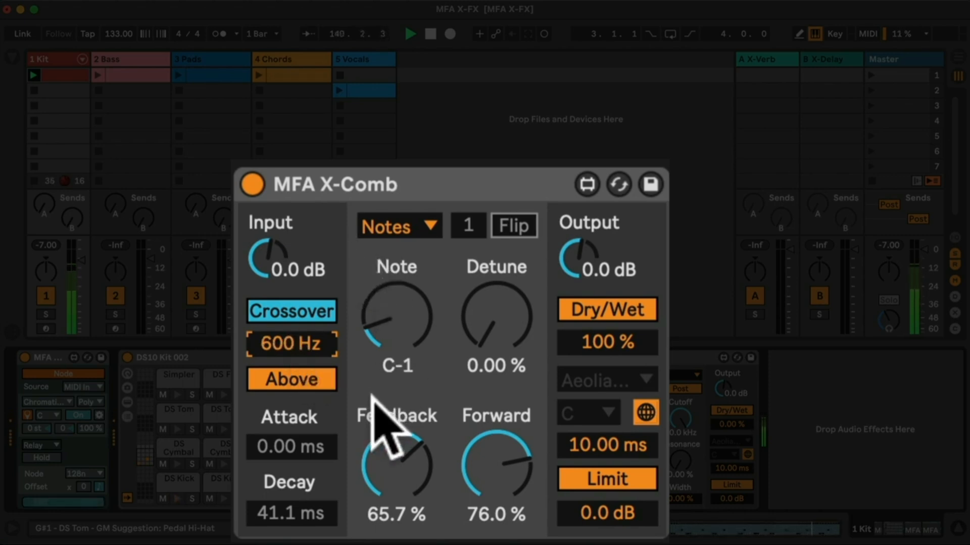
left_click(312, 386)
left_click(318, 343)
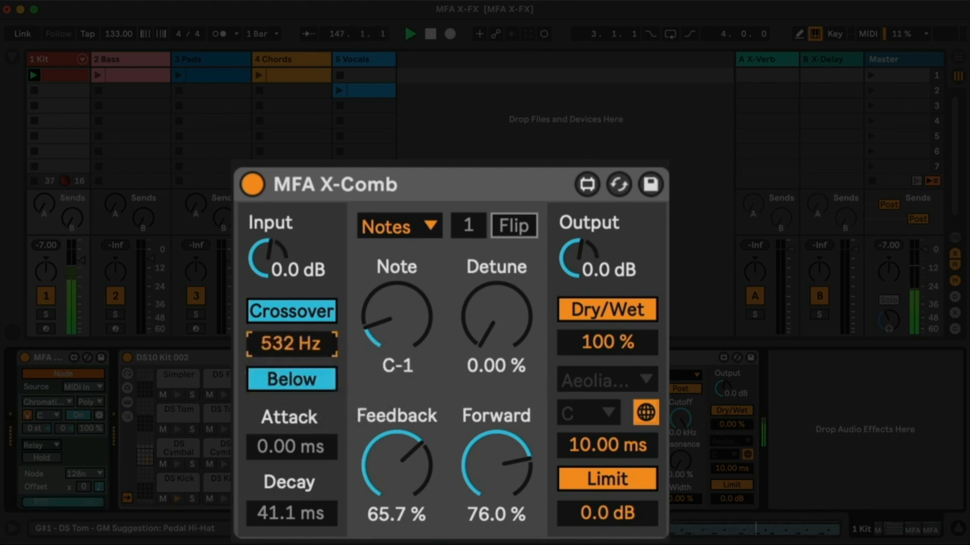
- Return X-Comb to Threshold mode, processing the signal Above -22 dB
left_click(306, 309)
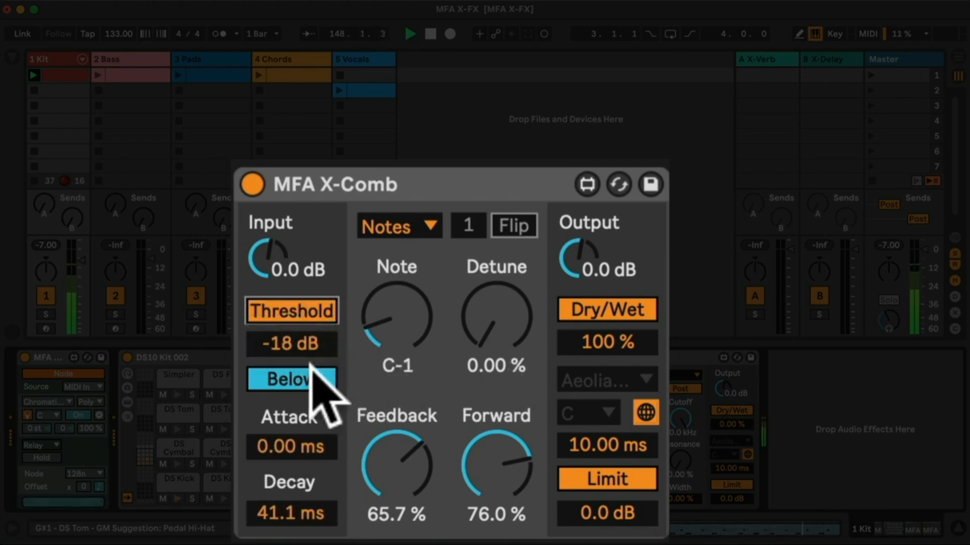
left_click(311, 379)
left_click(319, 347)
left_click_drag(319, 346, 320, 343)
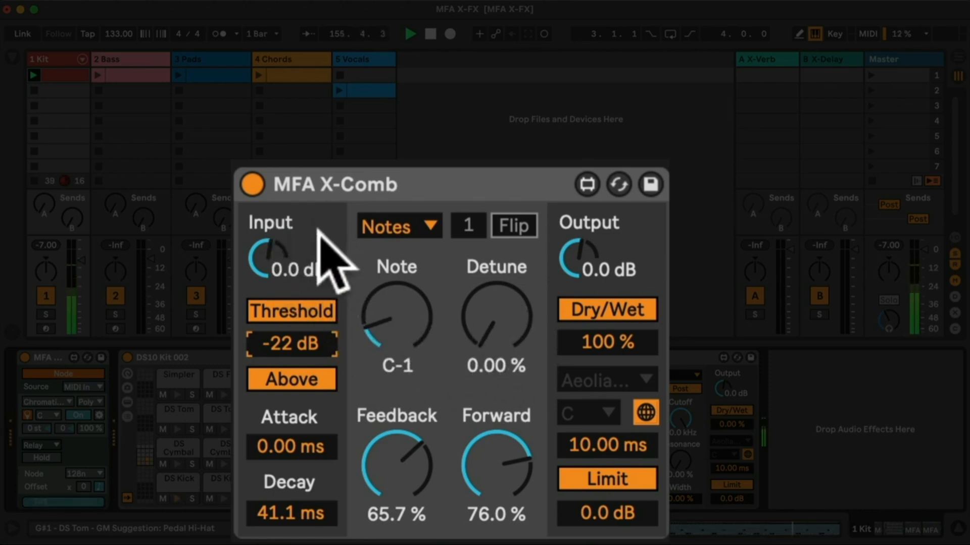
- Try an Input gain of 18 dB on X-Comb, and reset it to 0.0 dB
left_click(264, 249)
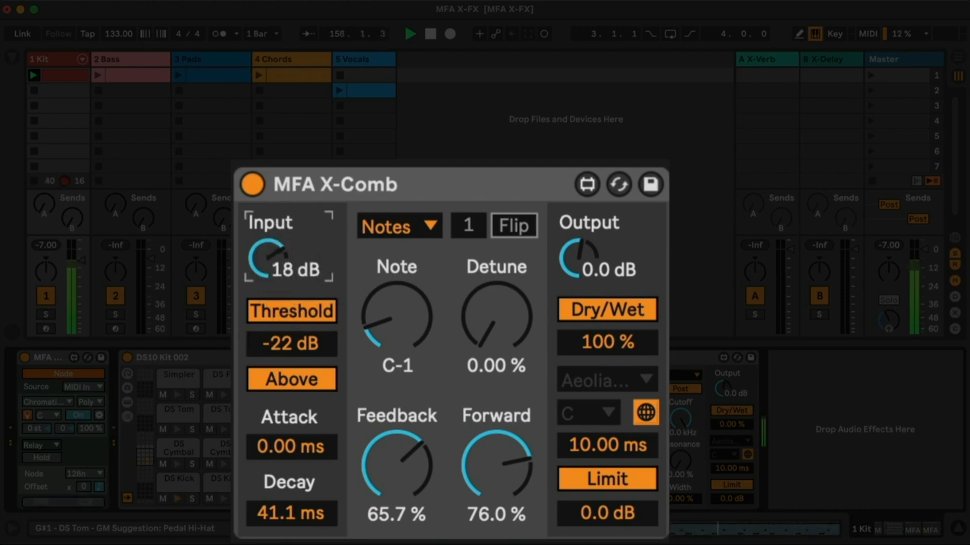
left_click_drag(264, 249, 265, 266)
double_click(265, 249)
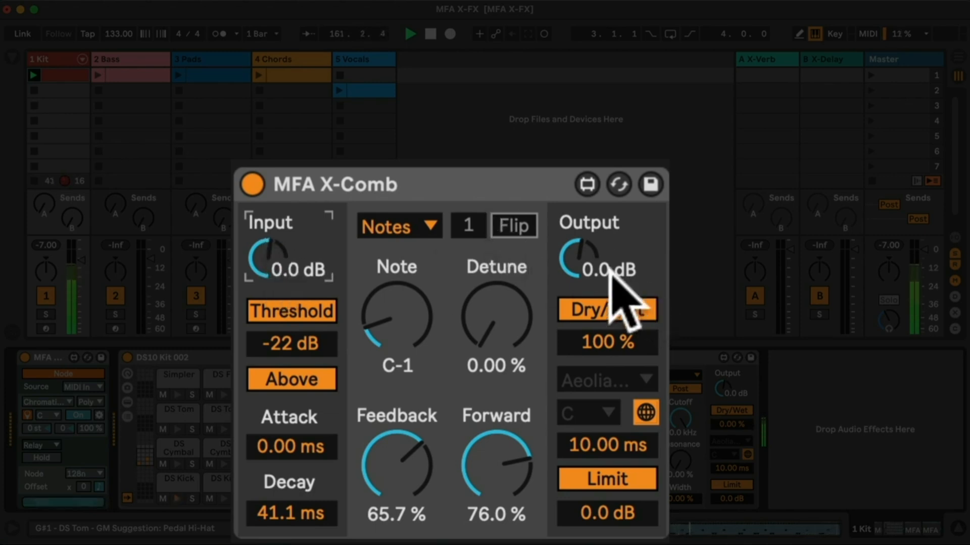
- Set the X-Comb Threshold to -23 dB and try the comb Note at D-1
left_click(520, 190)
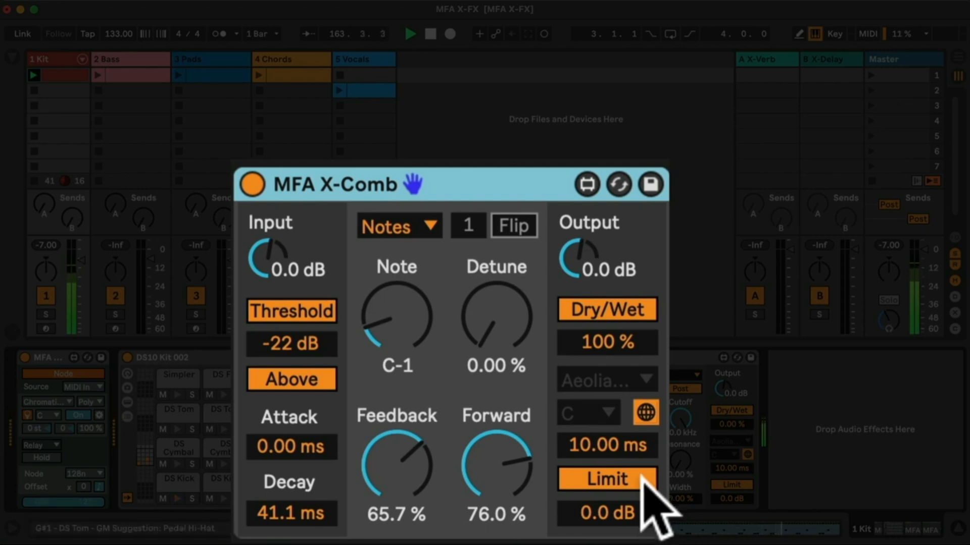
left_click(314, 344)
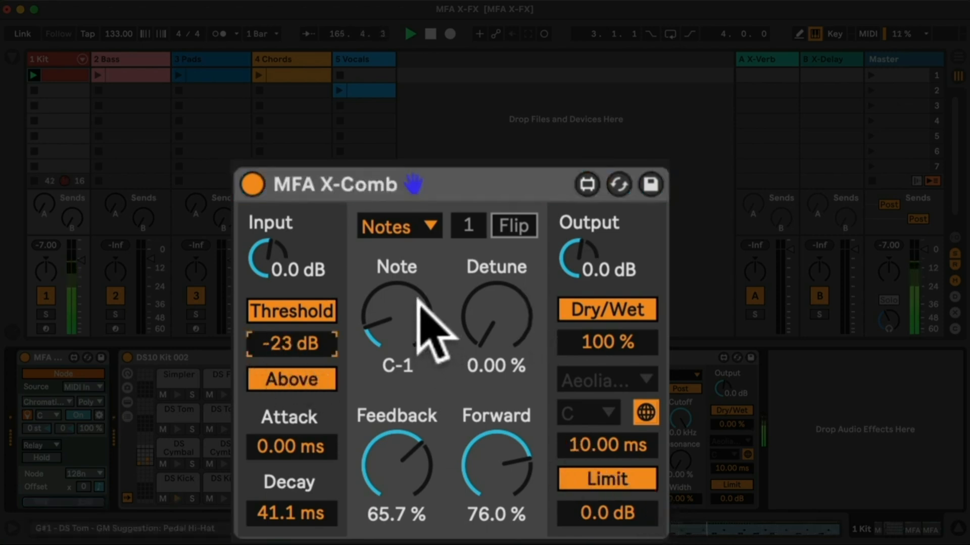
left_click_drag(402, 335, 397, 323)
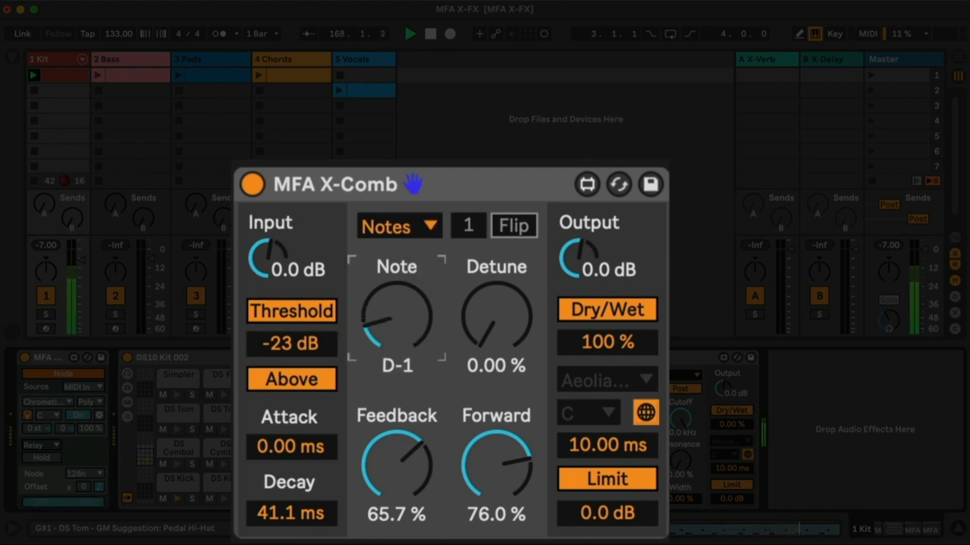
- With the Note at C-1, raise Detune to 66.9 % and Feedback to 82.3 %
left_click_drag(480, 353, 481, 348)
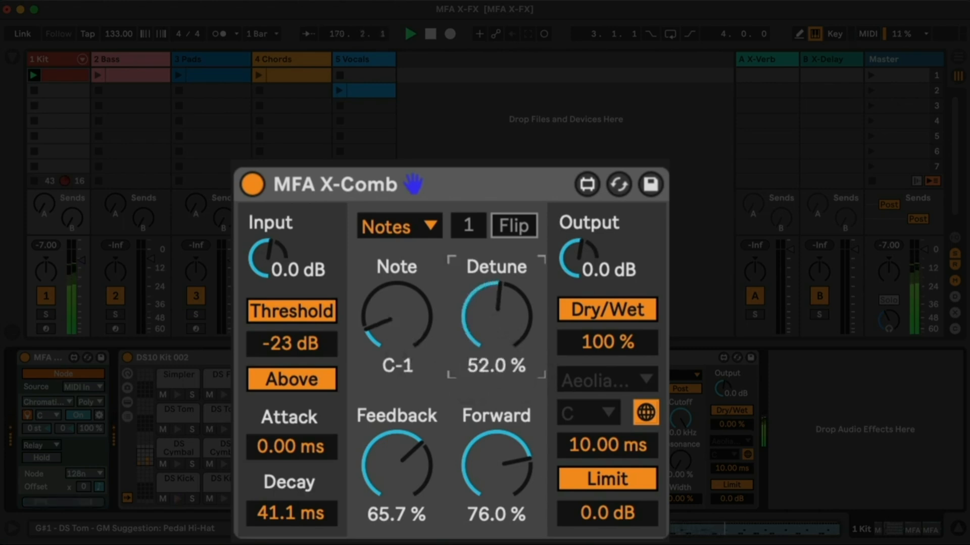
left_click(396, 303)
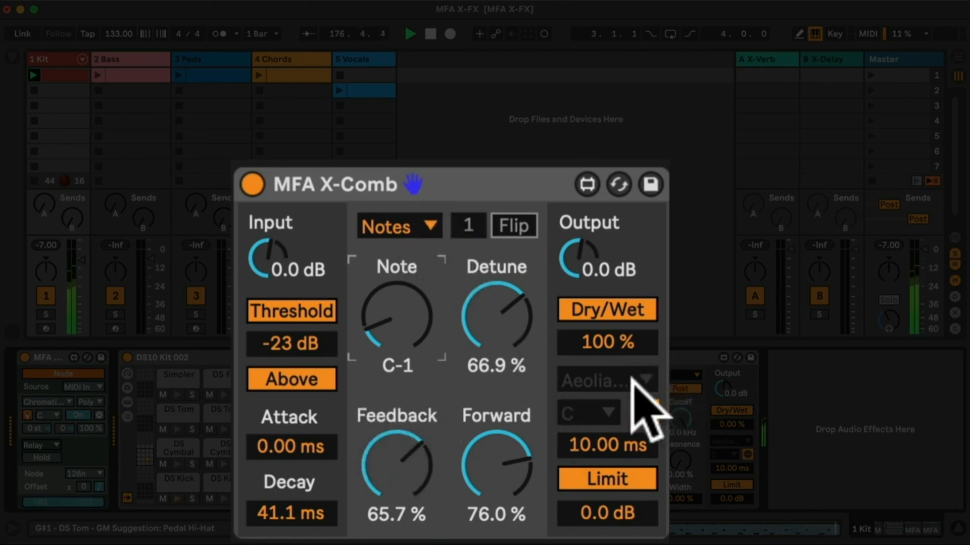
mouse_move(399, 445)
left_mouse_down()
mouse_move(399, 436)
mouse_move(399, 455)
left_mouse_up()
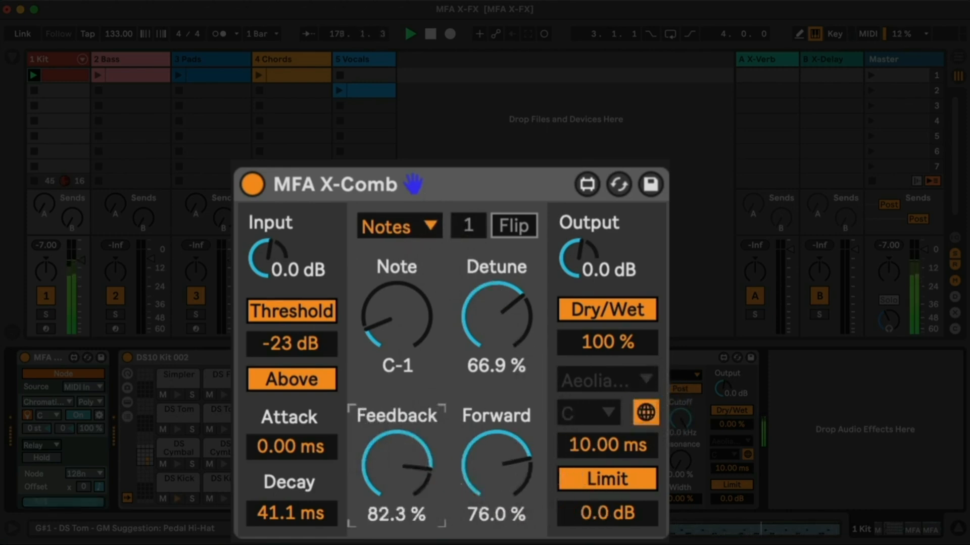
- Try X-Comb in Time mode at 651 ms and 1.00 s, and return it to Notes mode
left_click(427, 226)
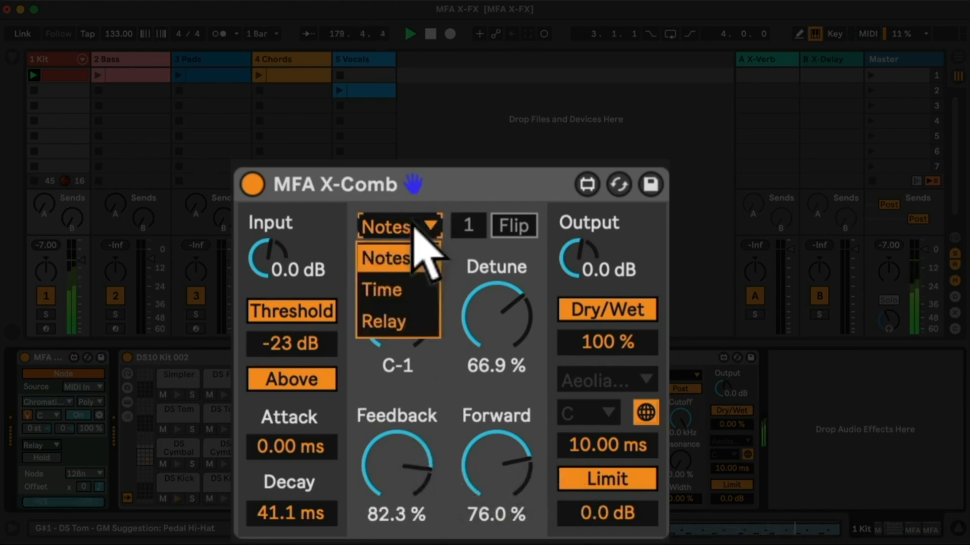
left_click(408, 280)
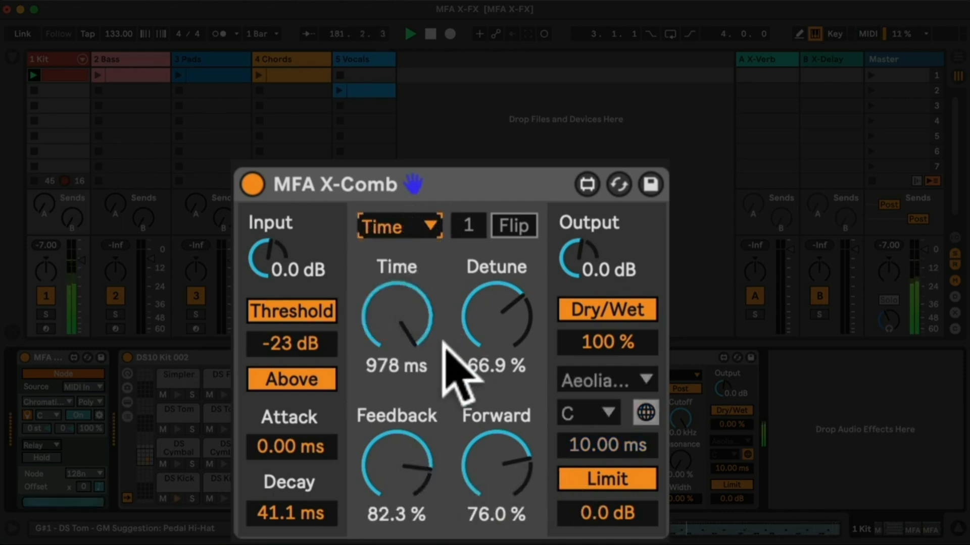
left_click_drag(407, 321, 407, 348)
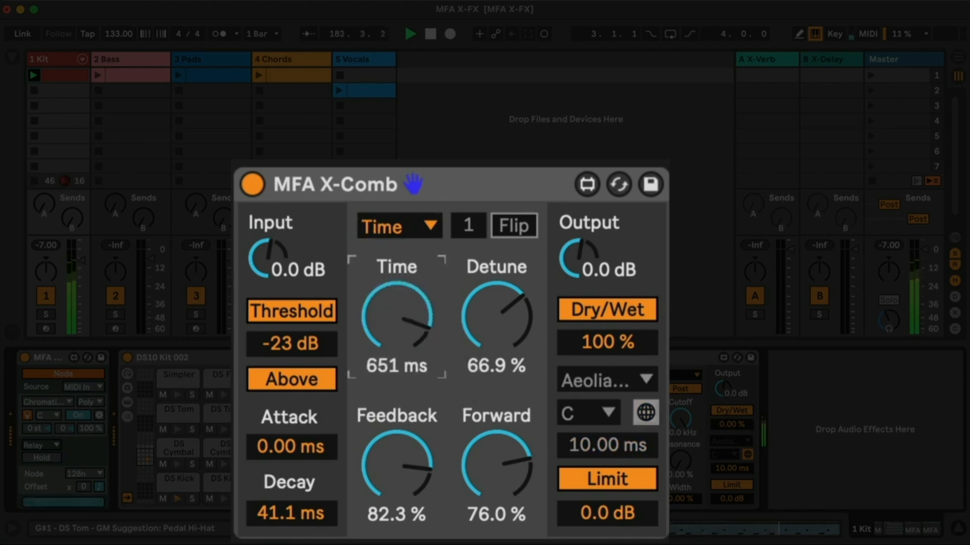
left_click_drag(407, 321, 407, 306)
left_click_drag(403, 288, 403, 278)
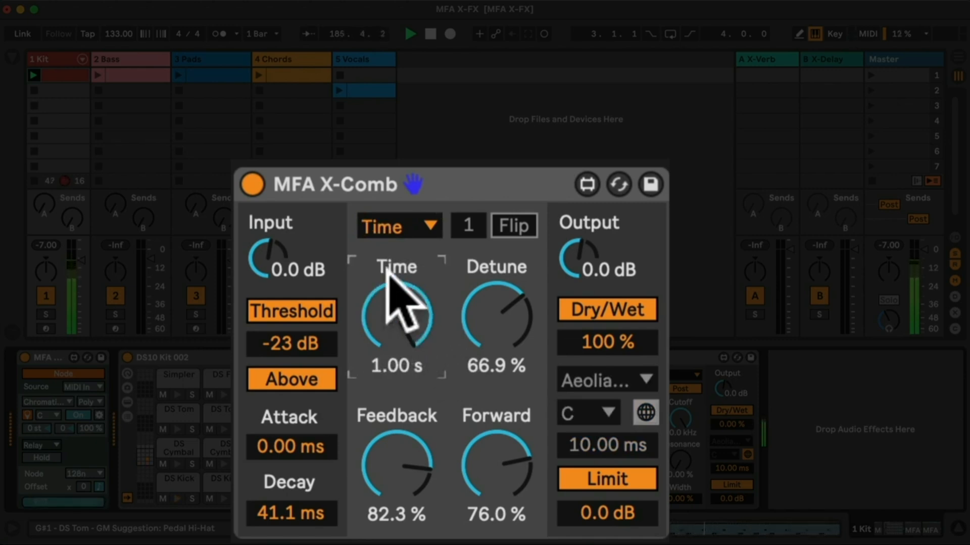
left_click(425, 220)
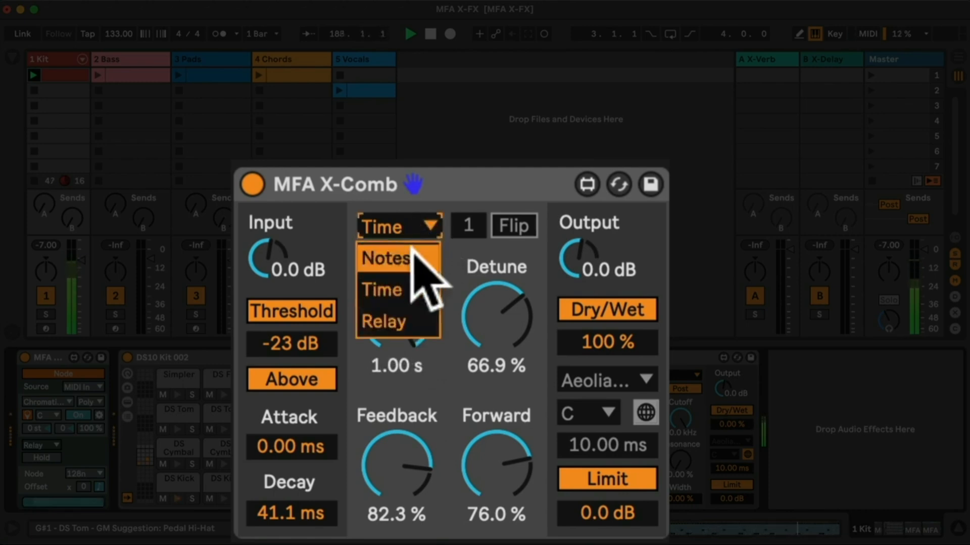
left_click(414, 256)
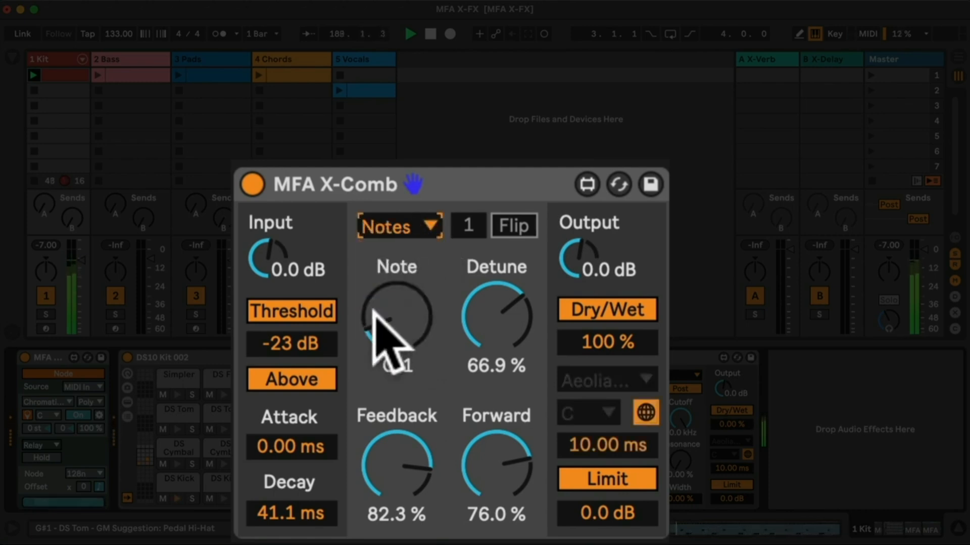